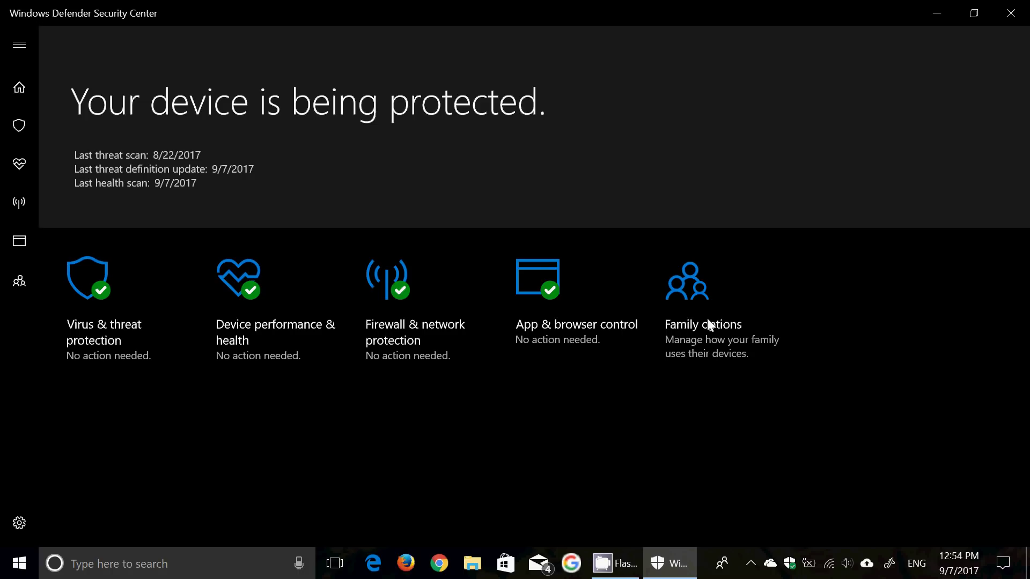
- Open the Microsoft Edge browser and close it again
left_click(374, 563)
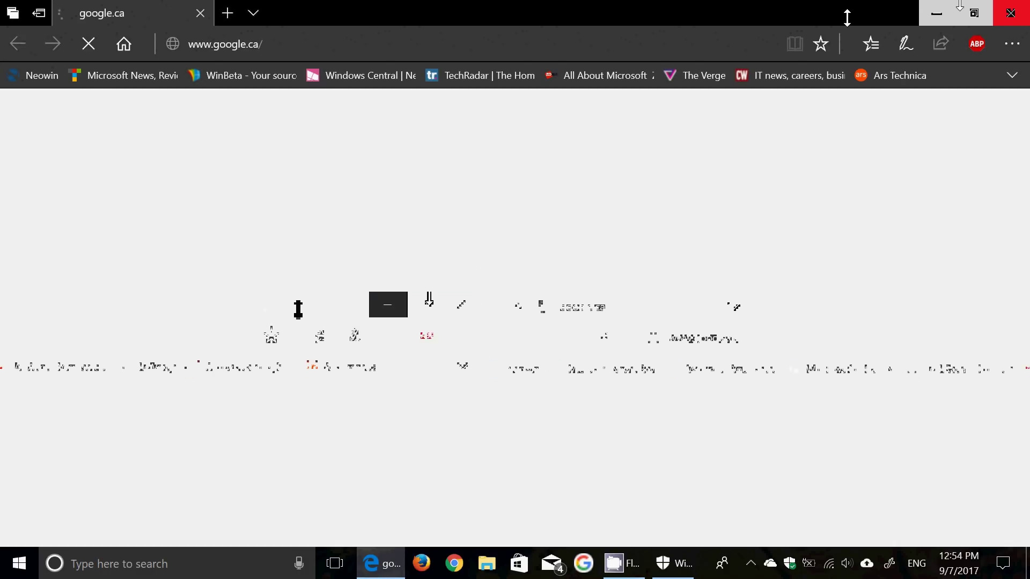
left_click(1001, 18)
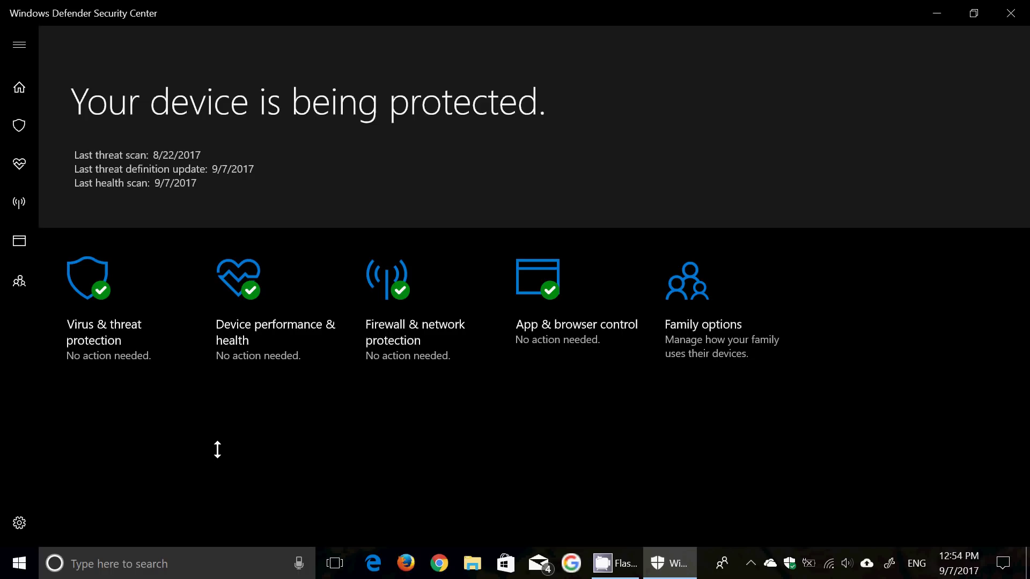
- Review the Advanced scan options under Virus & threat protection and return to the Security Center home page
left_click(103, 377)
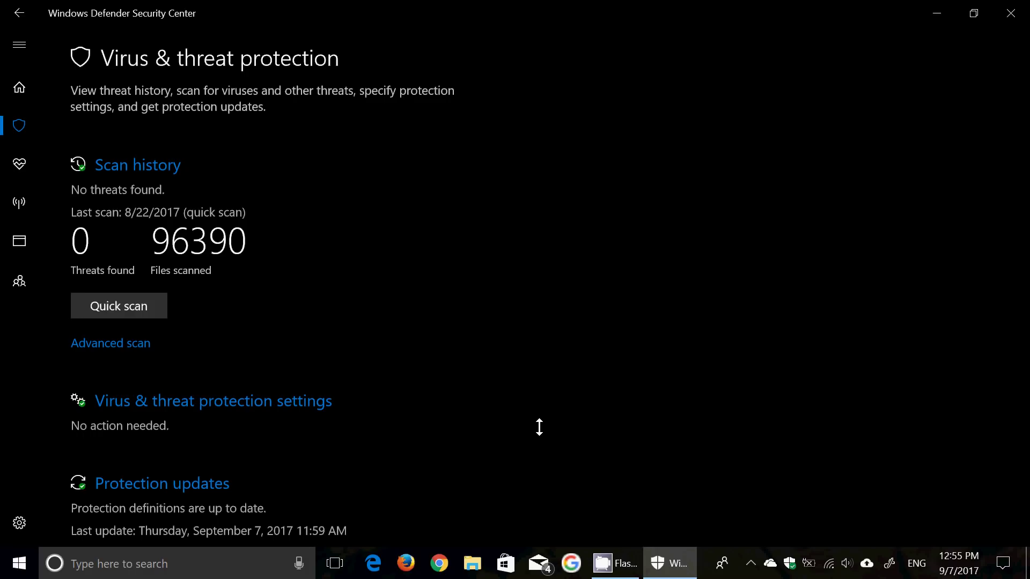
left_click(104, 343)
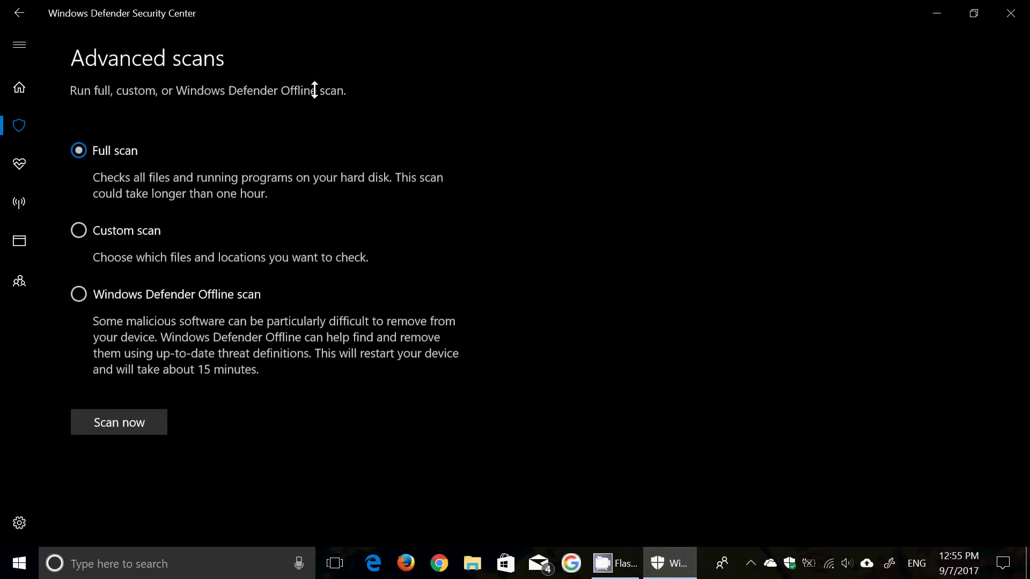
left_click(18, 14)
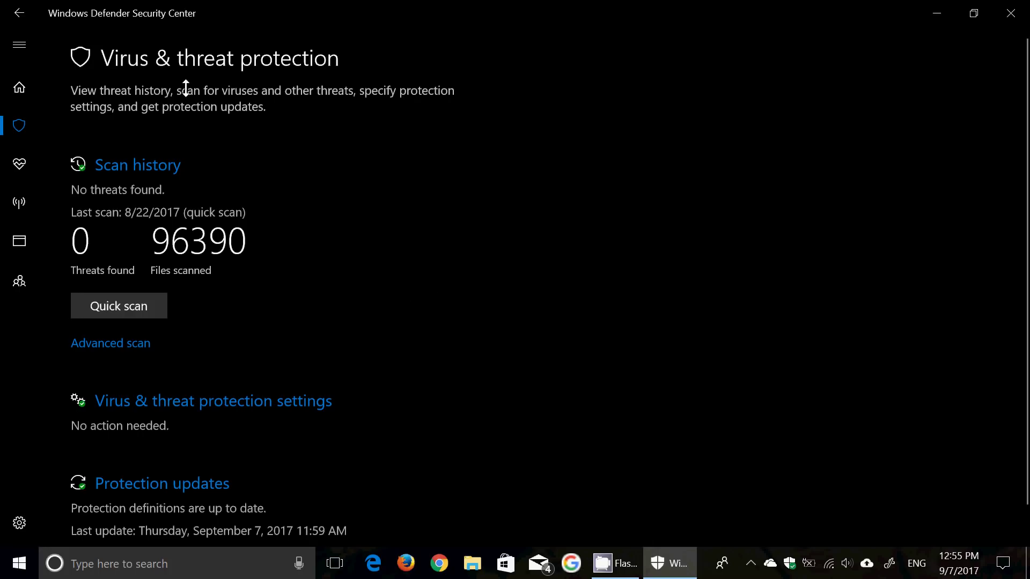
left_click(19, 12)
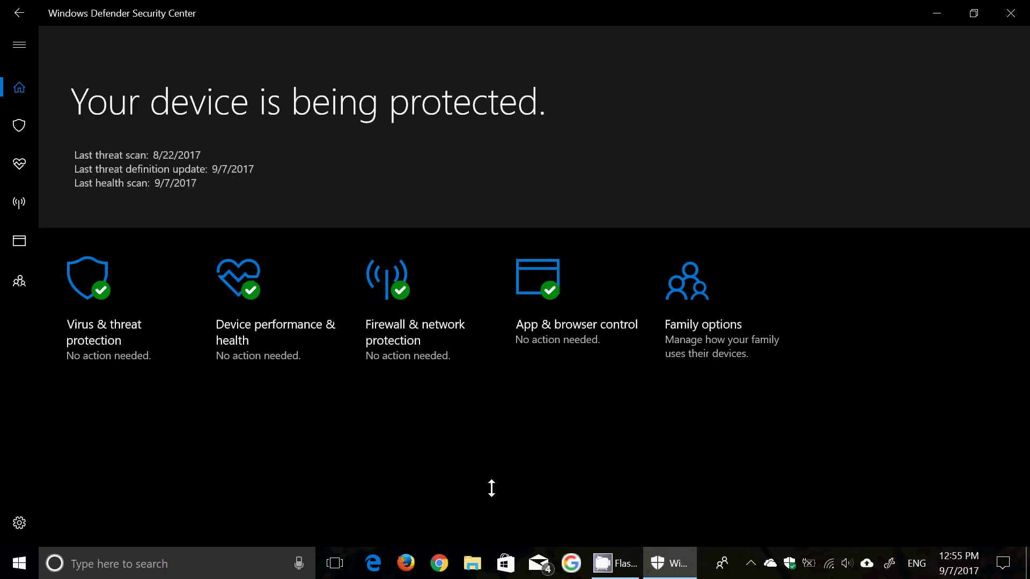
- Review the health report under Device performance & health, expanding the Battery life entry, and return to the home page
left_click(247, 331)
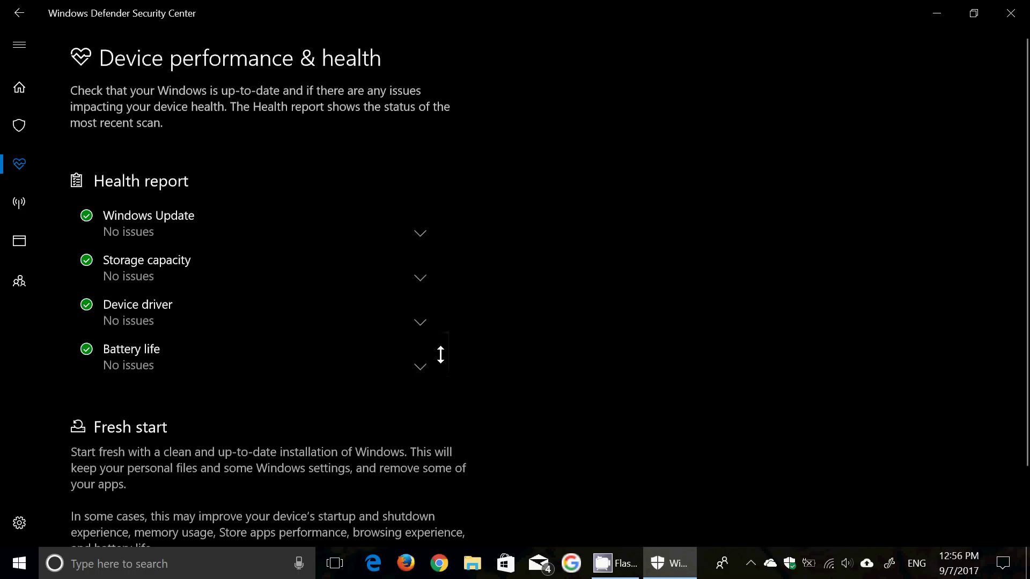
left_click(415, 366)
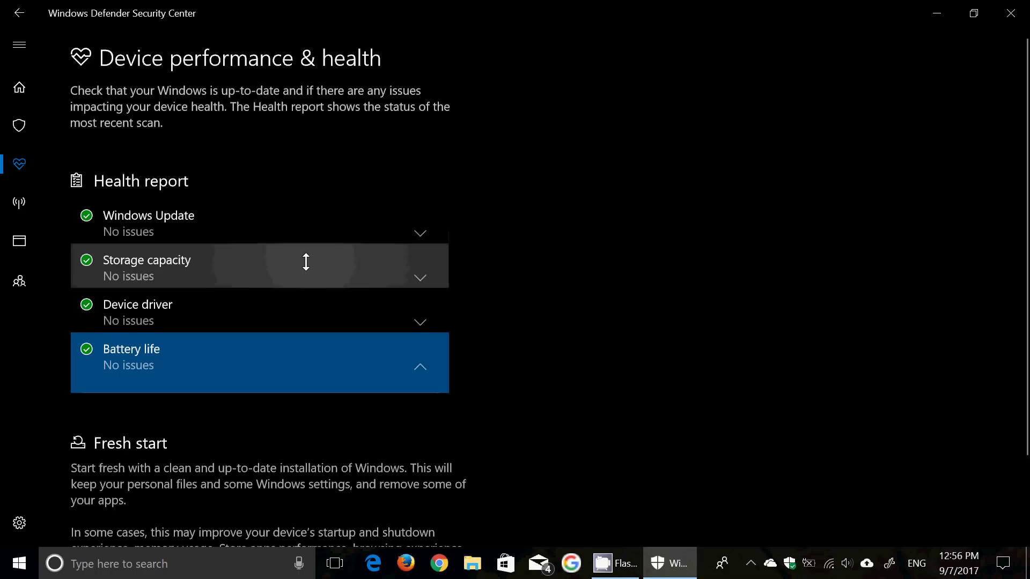
left_click(298, 309)
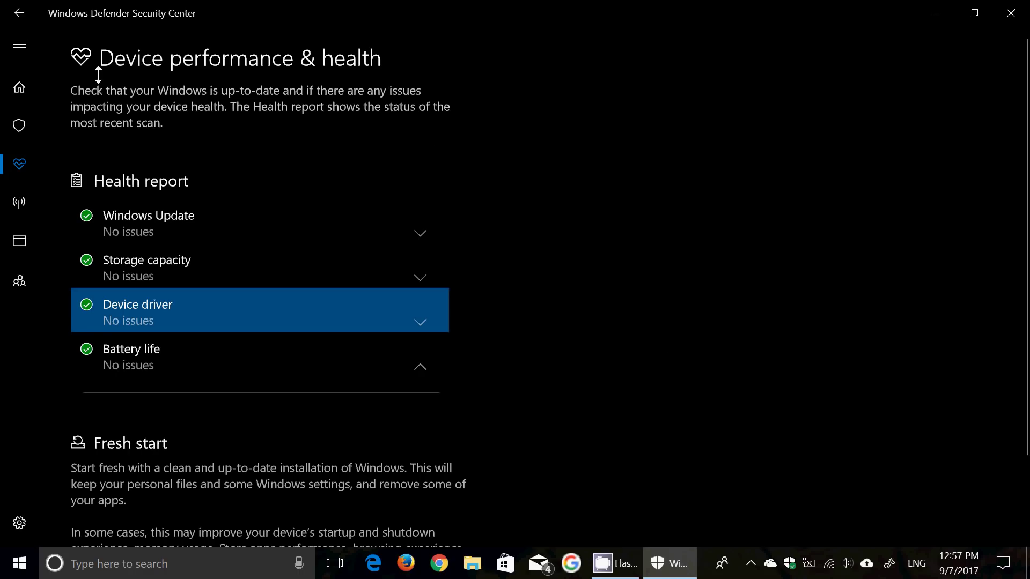
left_click(19, 15)
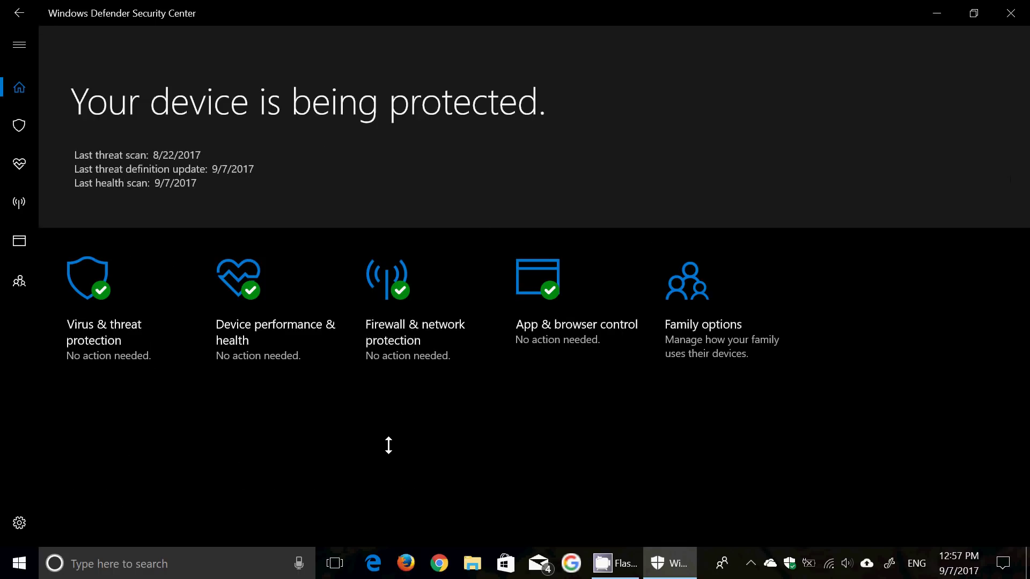
- Check the firewall status of each network type under Firewall & network protection and return to the home page
left_click(415, 288)
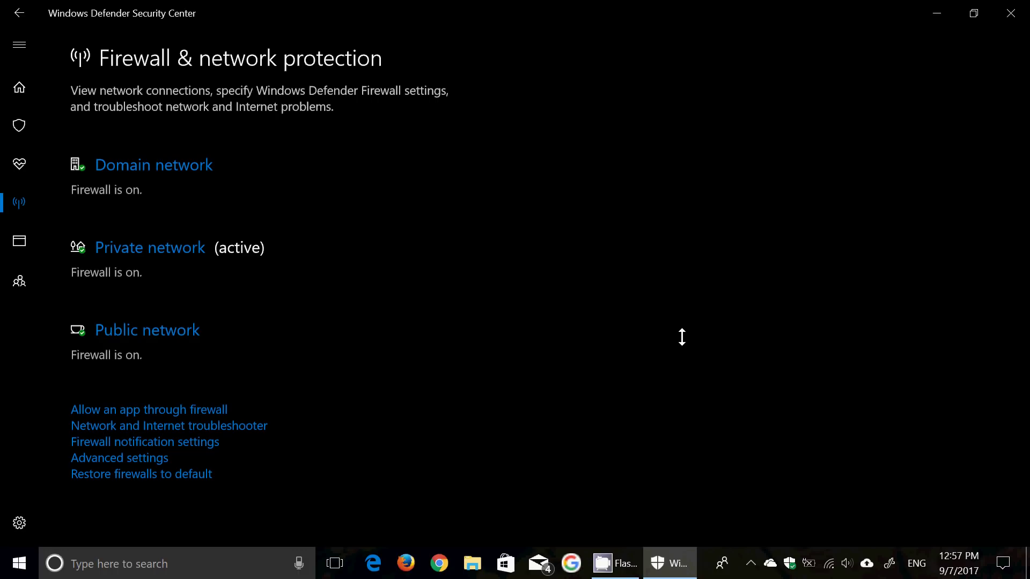
left_click(16, 24)
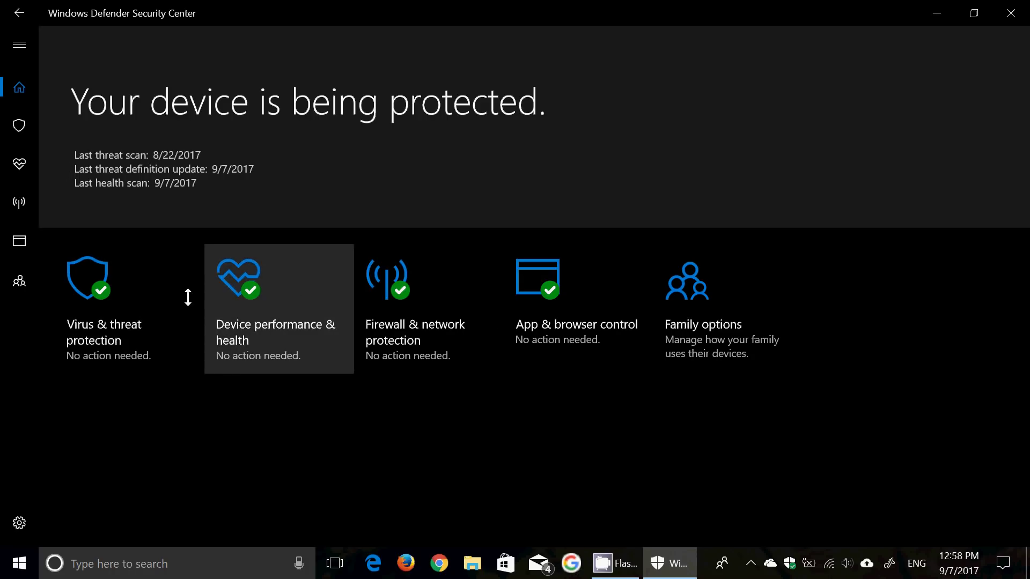
- Review the SmartScreen settings under App & browser control and return to the home page
left_click(18, 163)
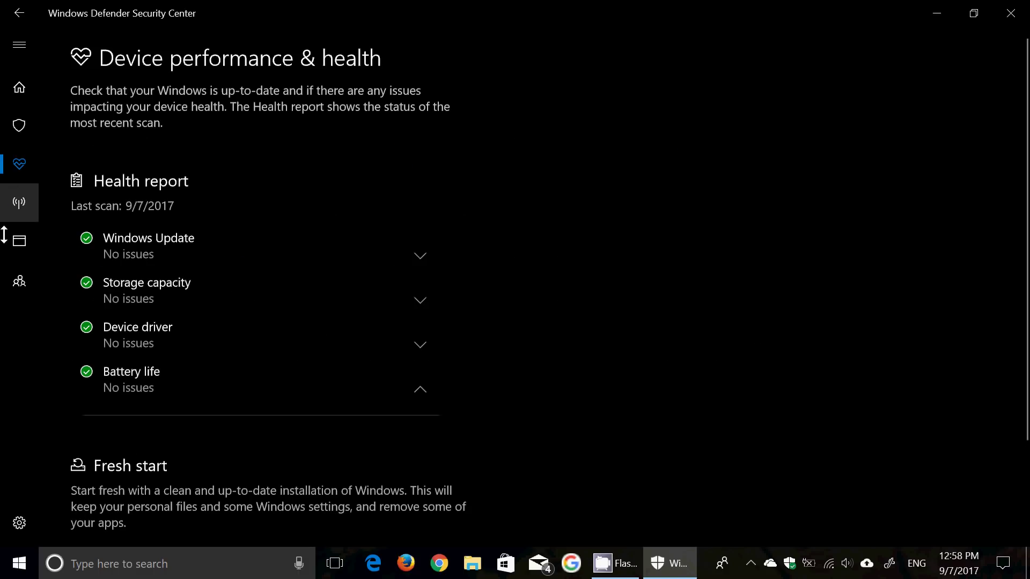
left_click(16, 241)
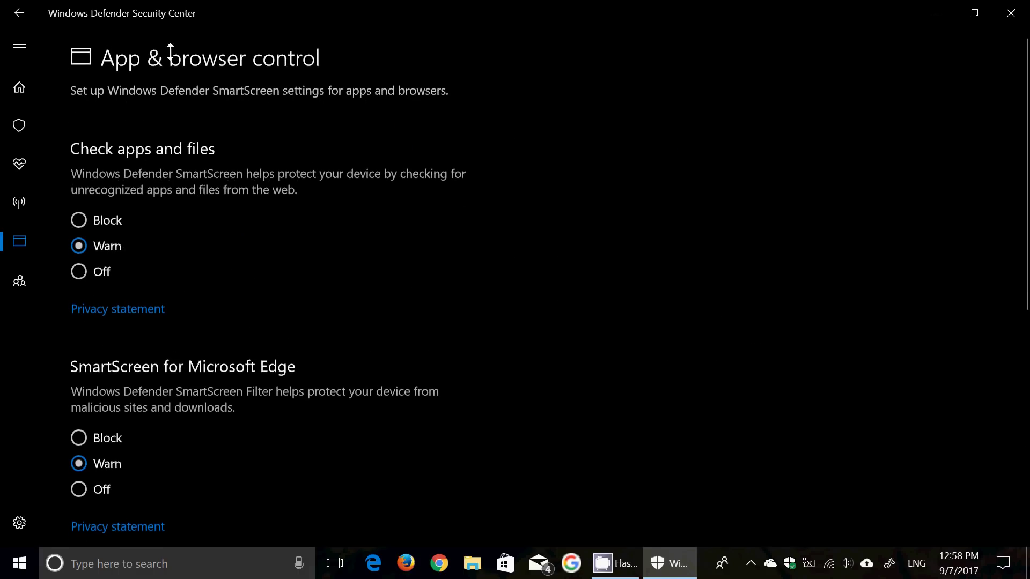
left_click(24, 21)
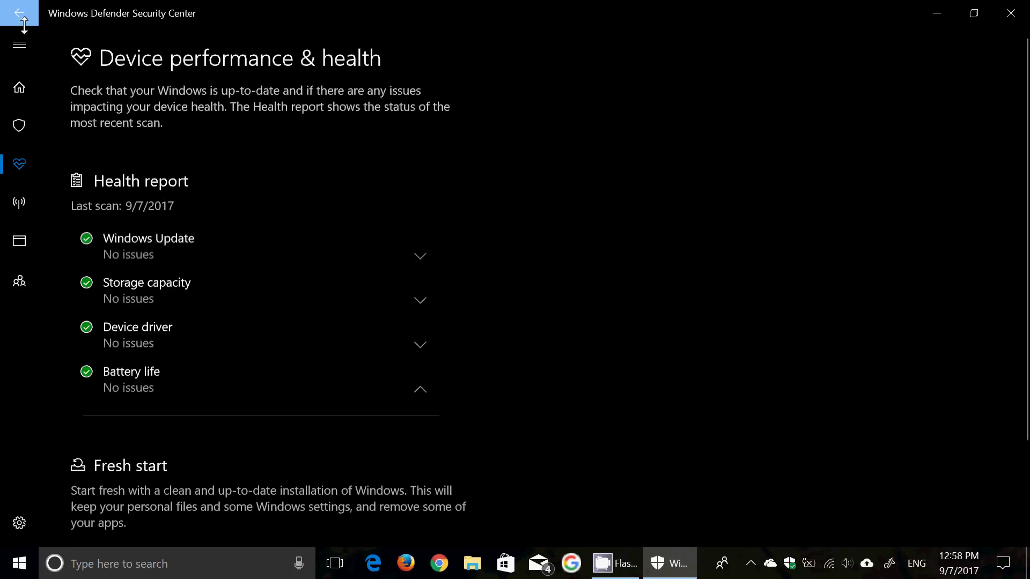
left_click(31, 22)
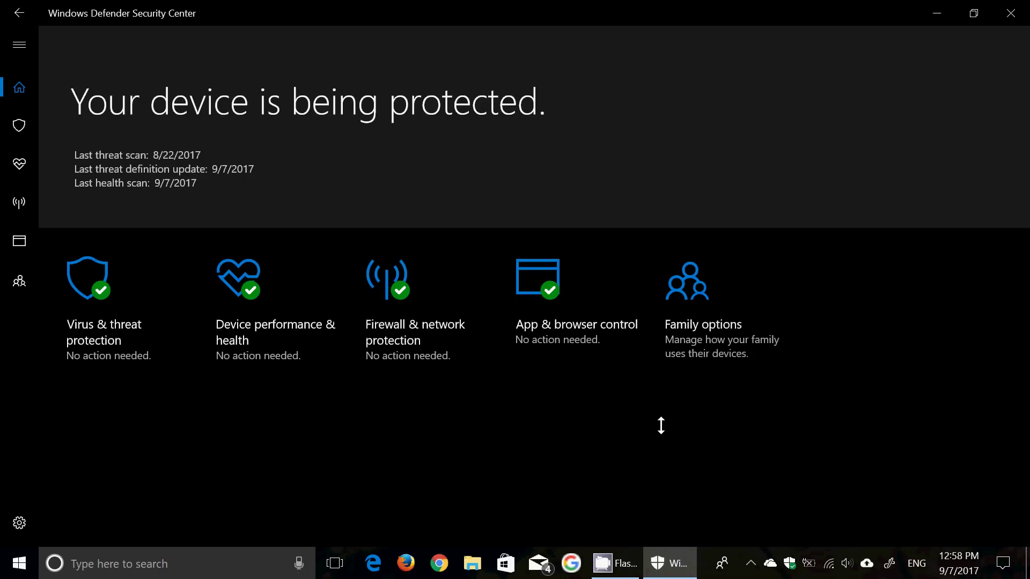
left_click(543, 315)
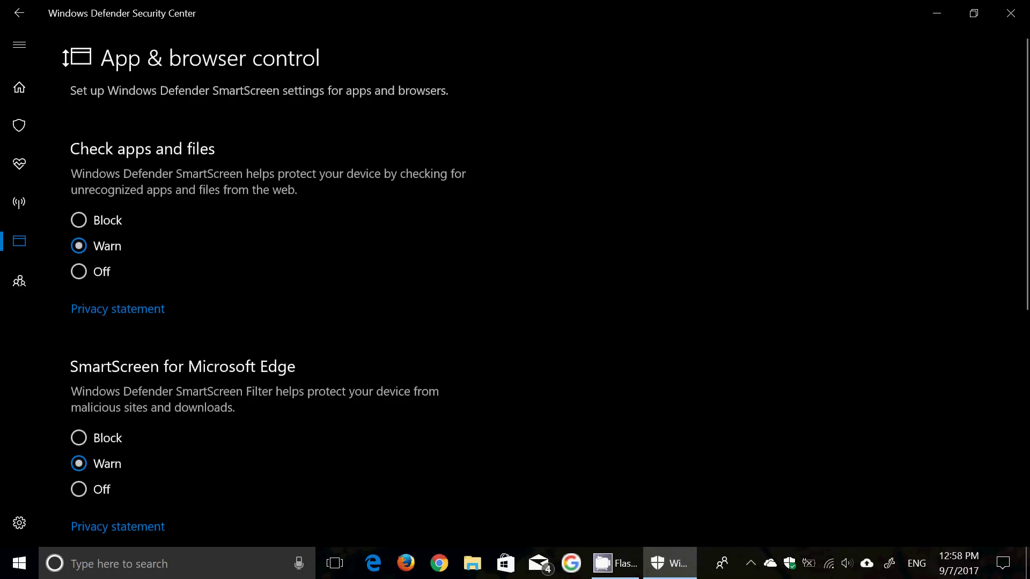
left_click(16, 8)
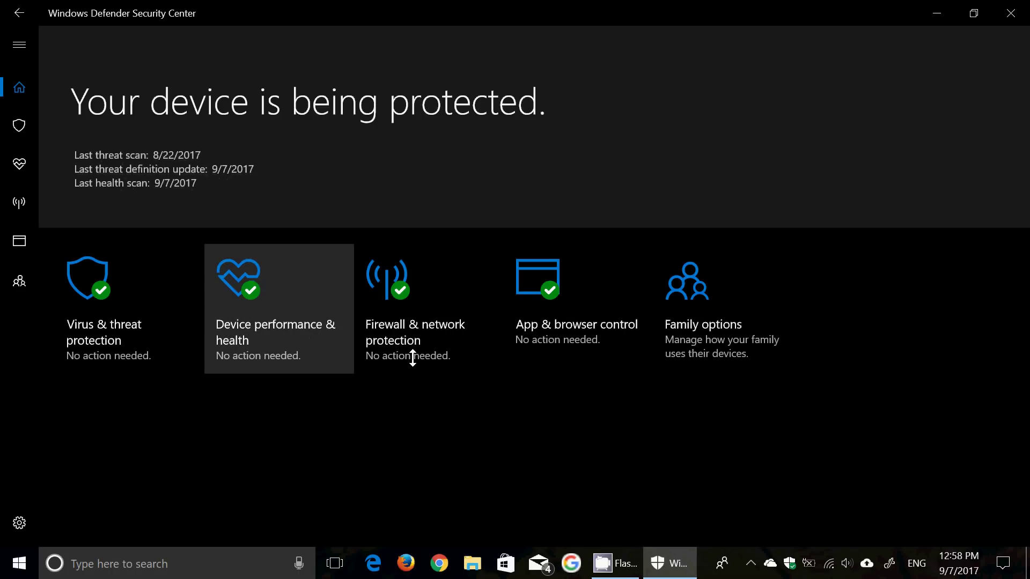
- Turn on Controlled folder access in the Virus & threat protection settings
left_click(113, 339)
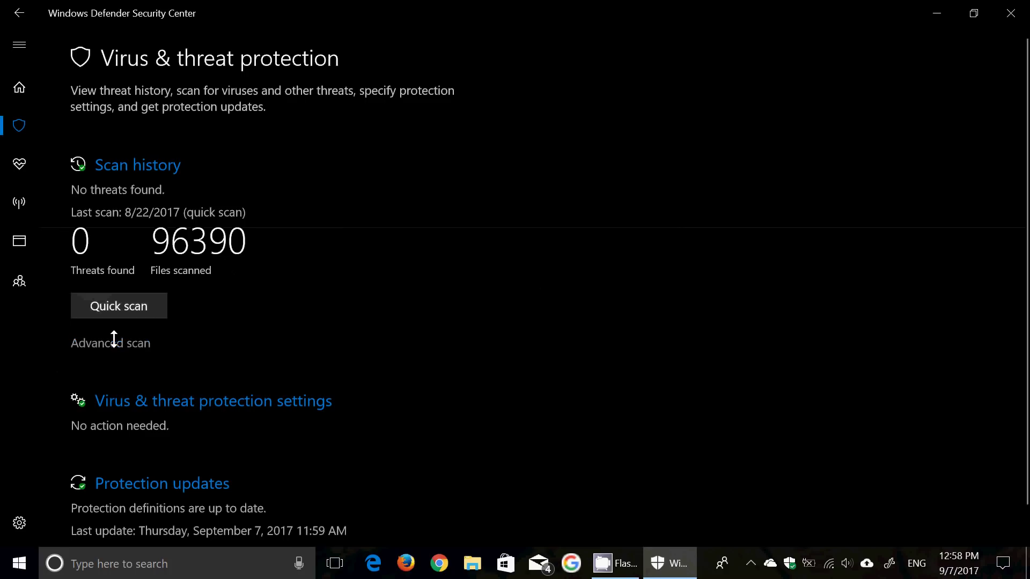
scroll(457, 384, "down", 1)
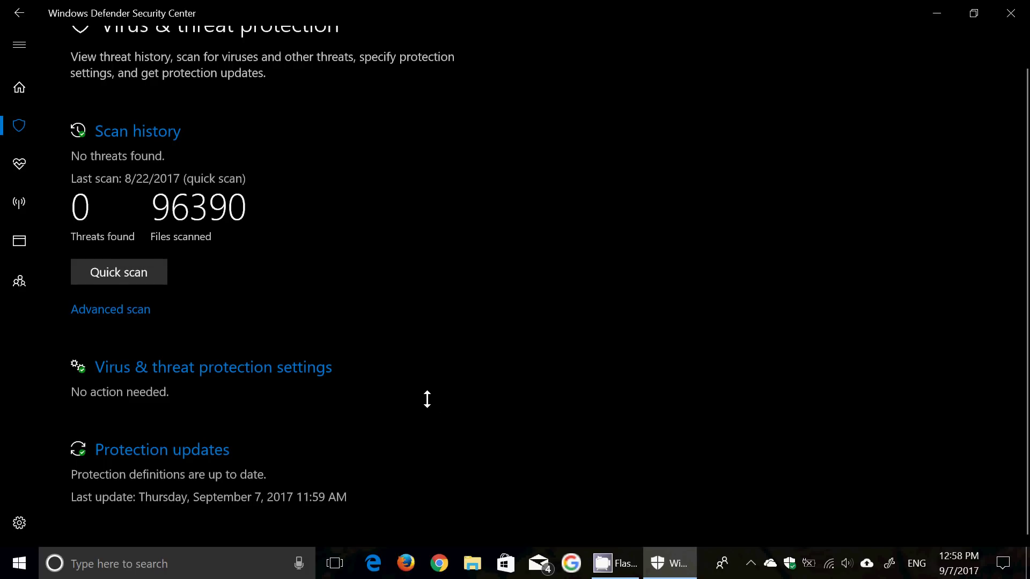
left_click(234, 370)
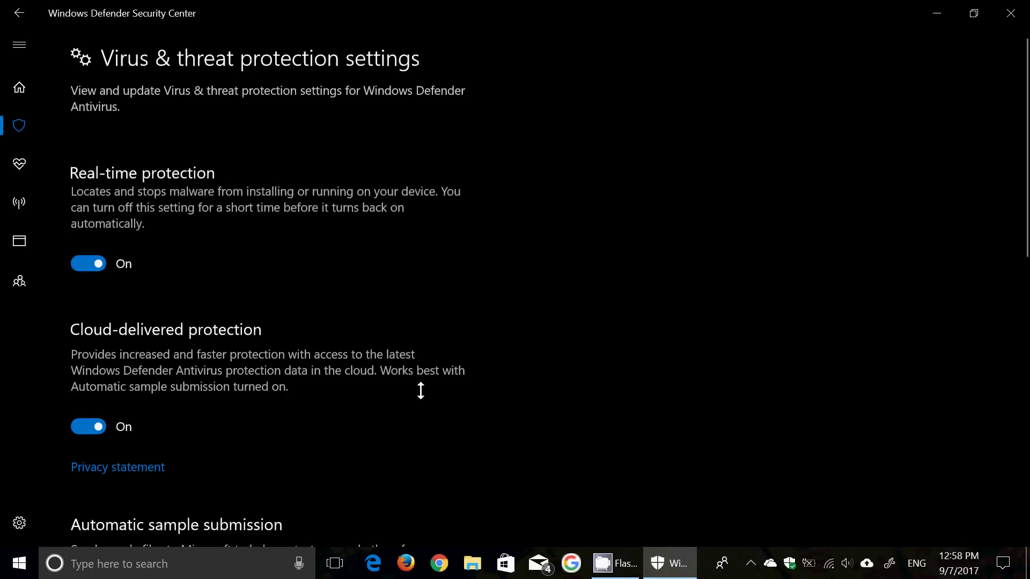
scroll(388, 427, "down", 5)
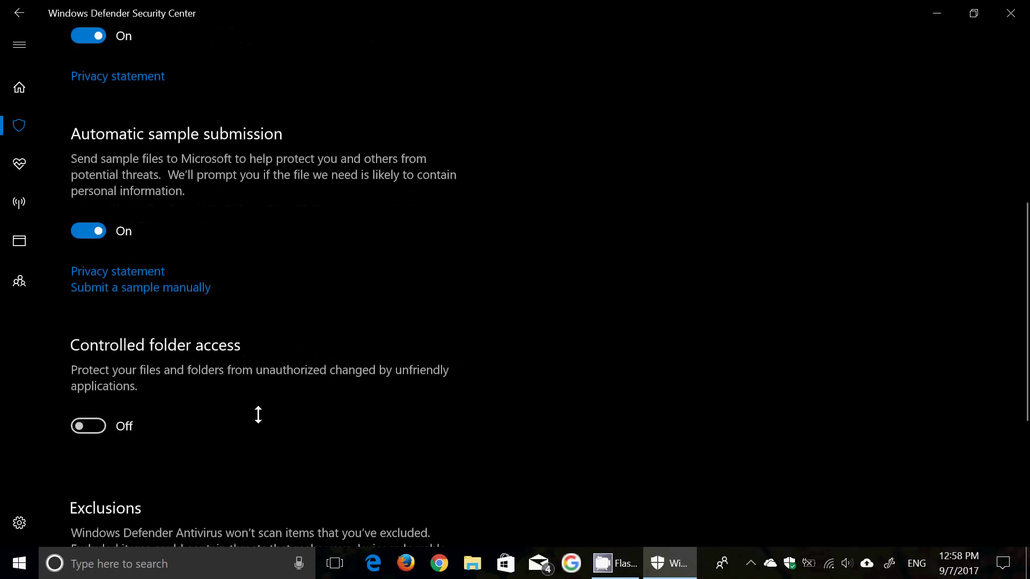
left_click(97, 426)
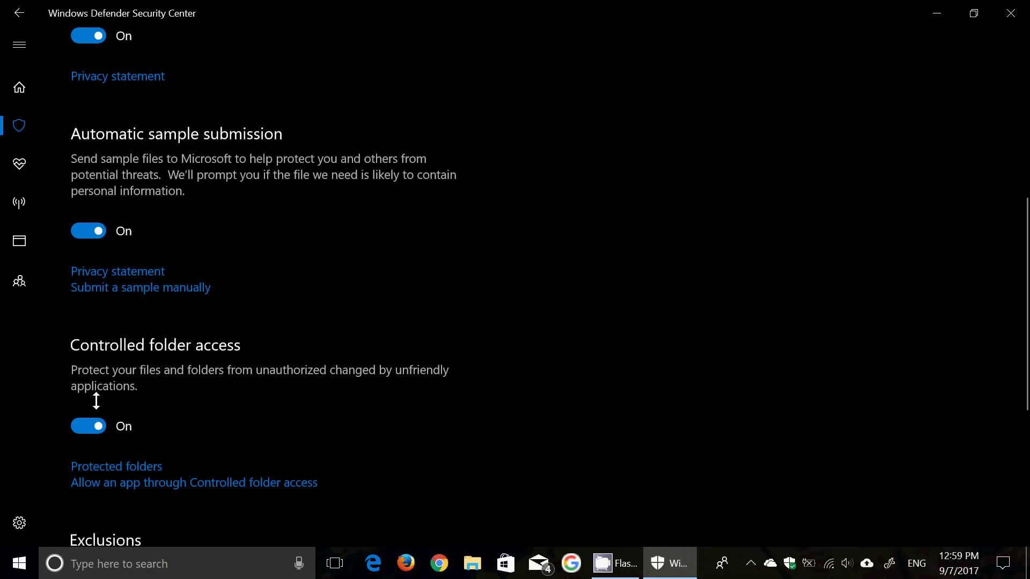
- Turn off Controlled folder access, approving the change, and return to the Security Center home page
left_click(83, 425)
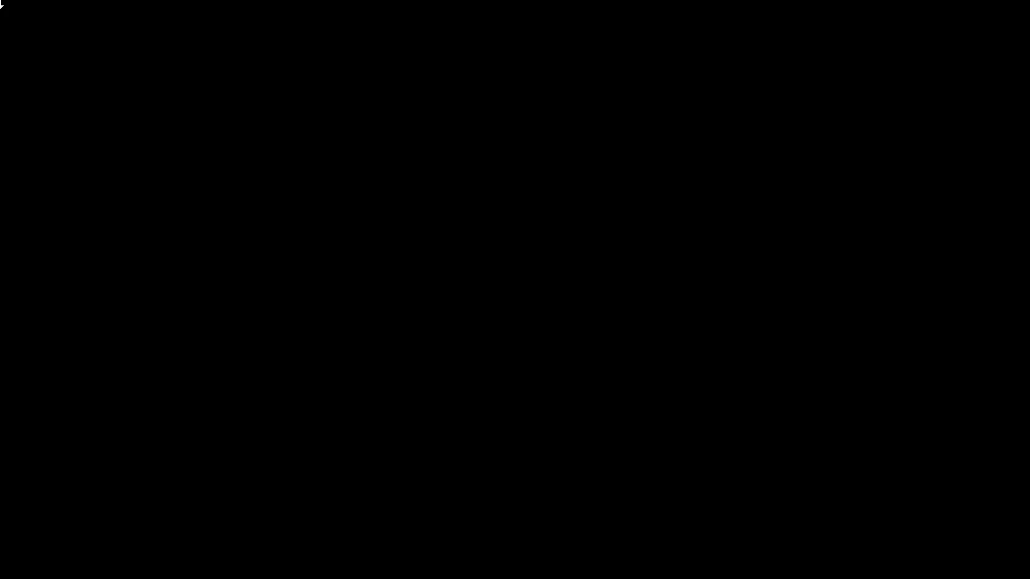
left_click(414, 388)
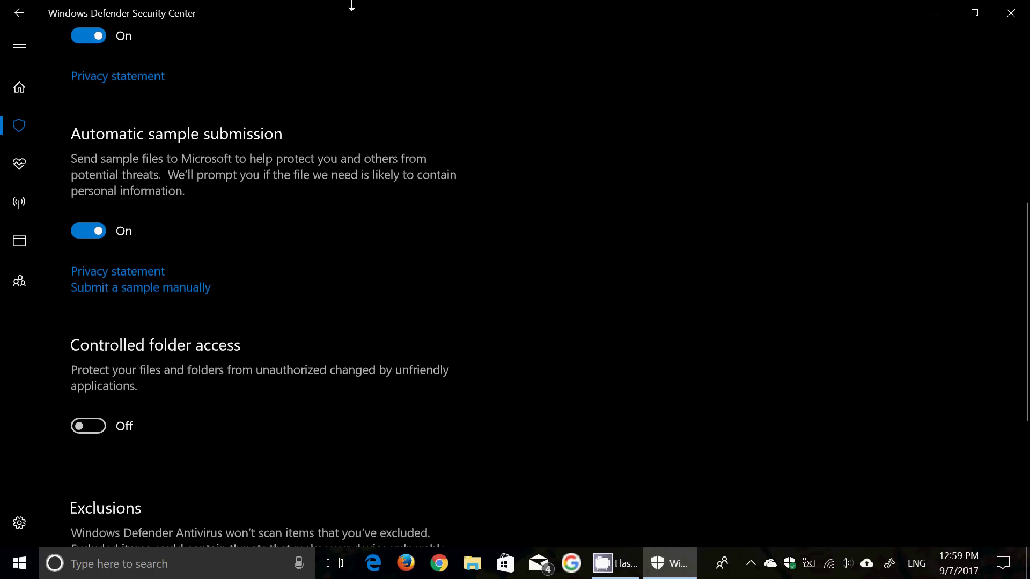
left_click(16, 16)
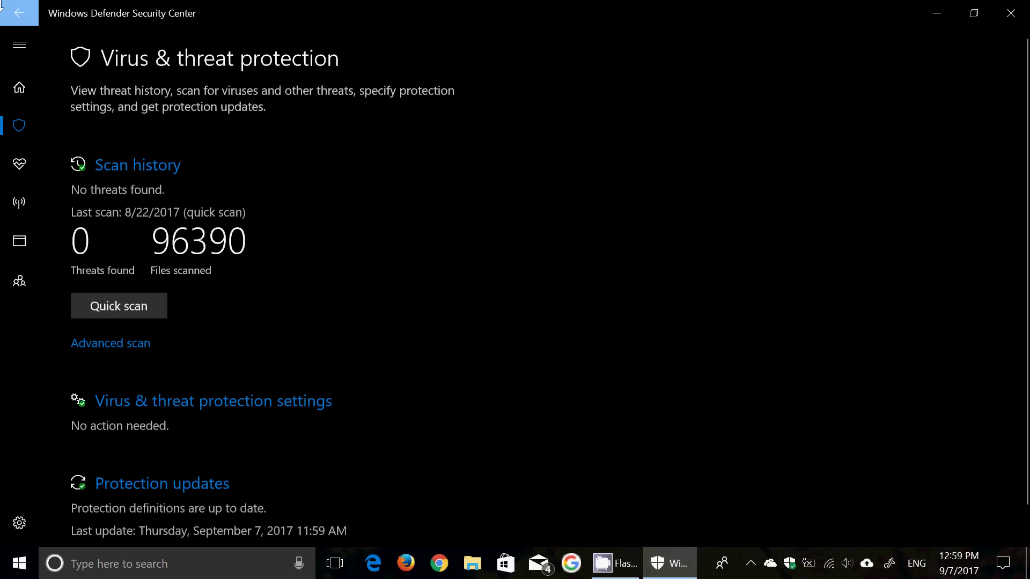
left_click(17, 13)
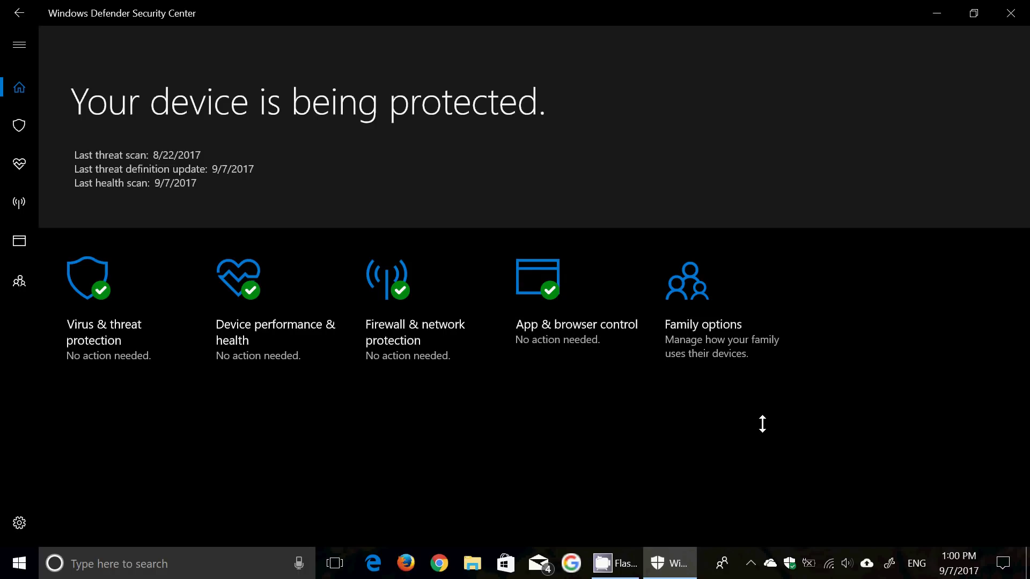
- Review the parental controls and device options under Family options, and close Windows Defender Security Center
left_click(684, 299)
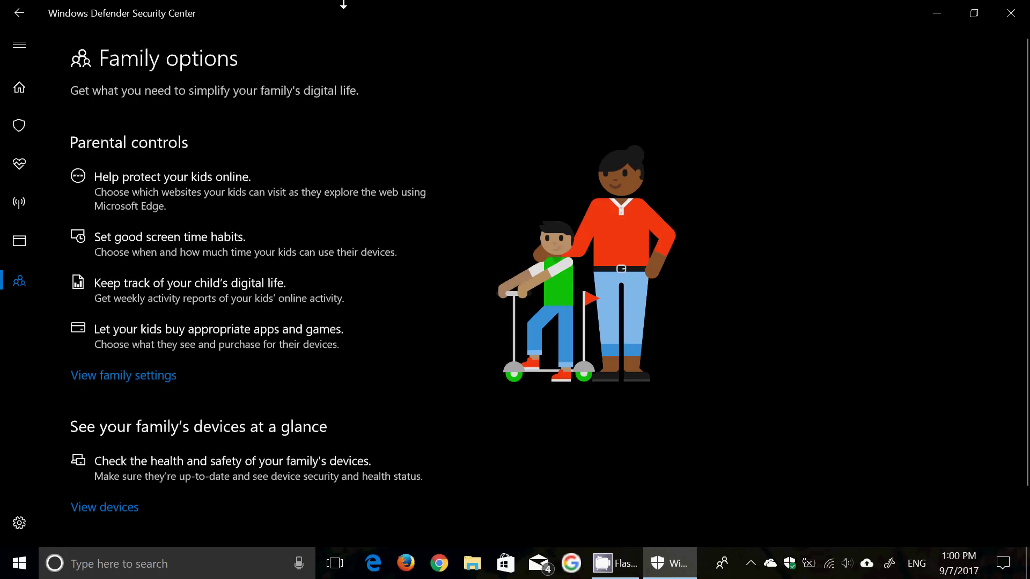
left_click(3, 11)
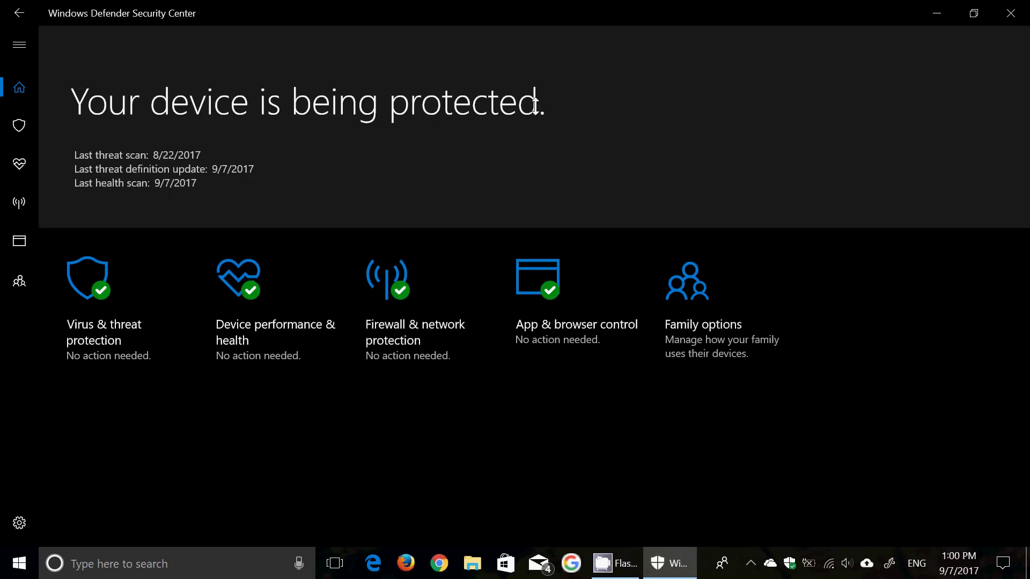
left_click(1026, 5)
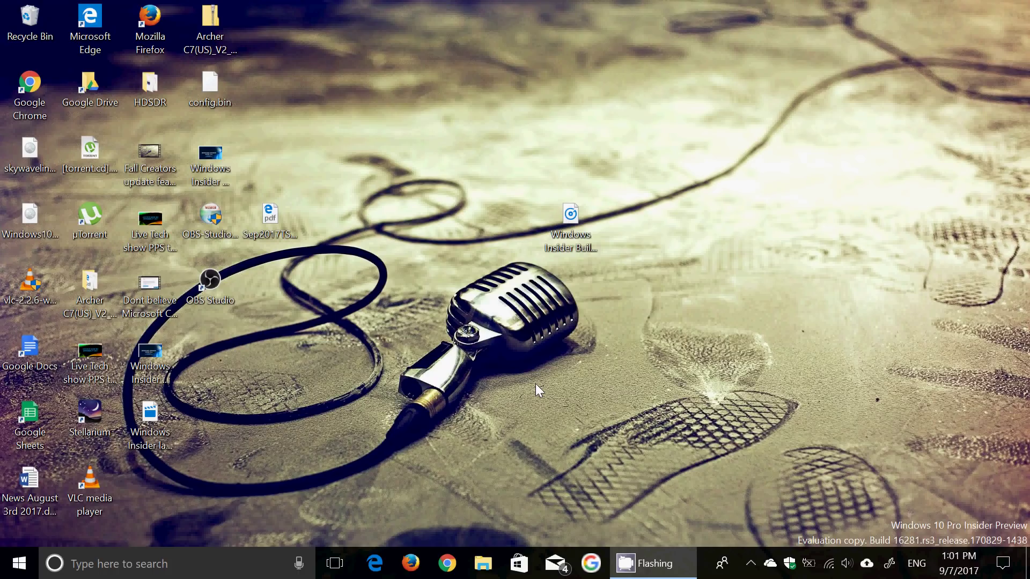
left_click(750, 564)
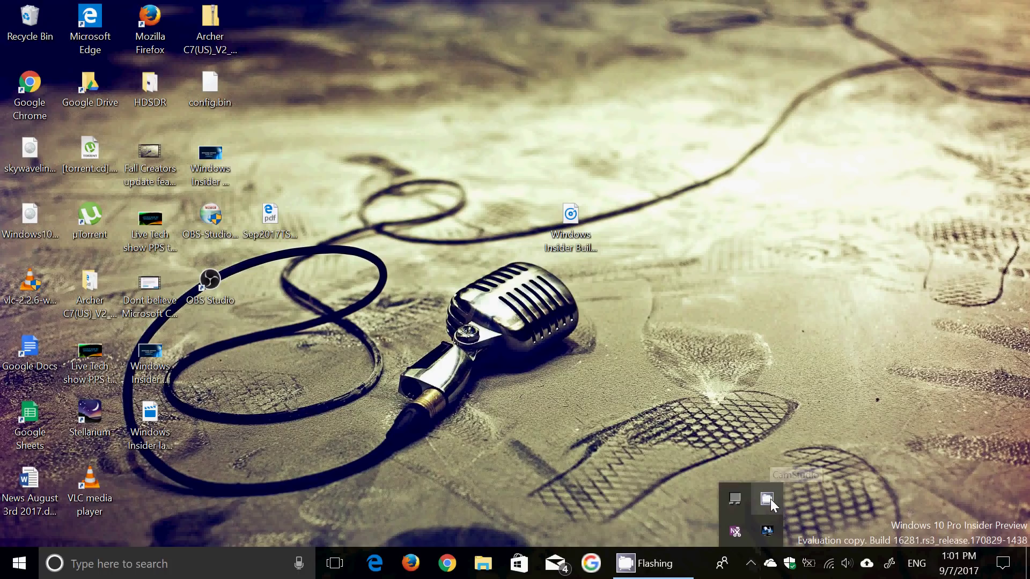